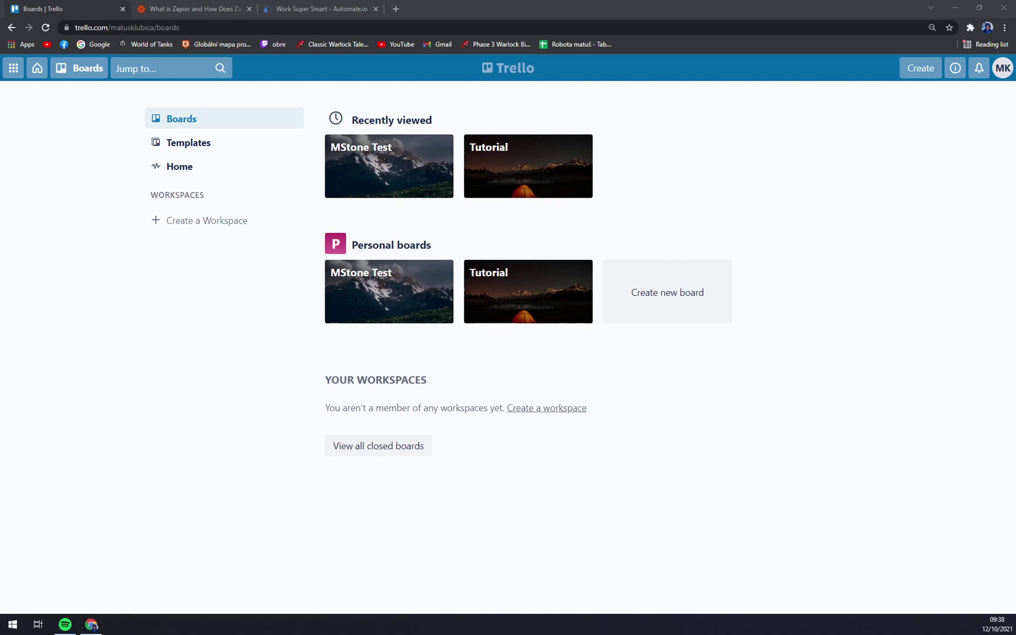
- Zoom in the Trello page in Chrome and bring up the 'Create a Workspace' form
{"action": "left_click", "coordinate": [171, 388]}
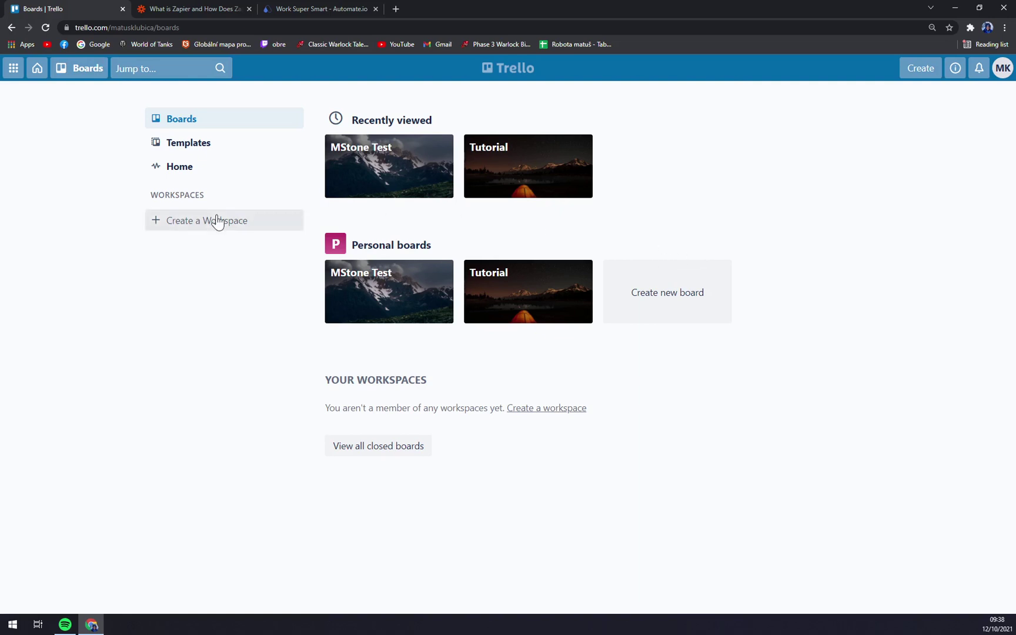
{"action": "key", "text": "ctrl+plus"}
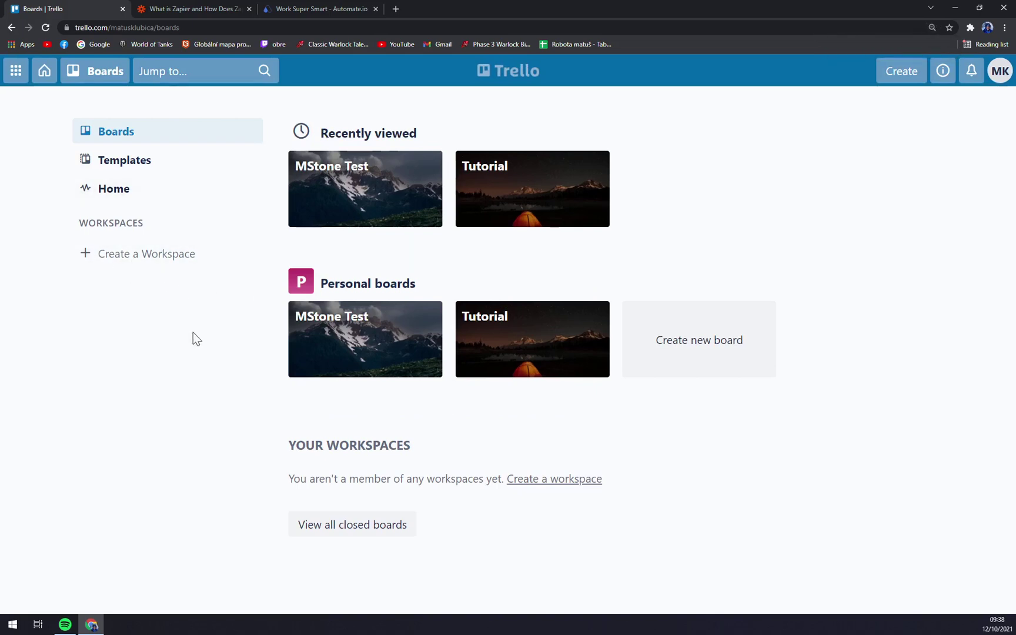
{"action": "left_click", "coordinate": [158, 265]}
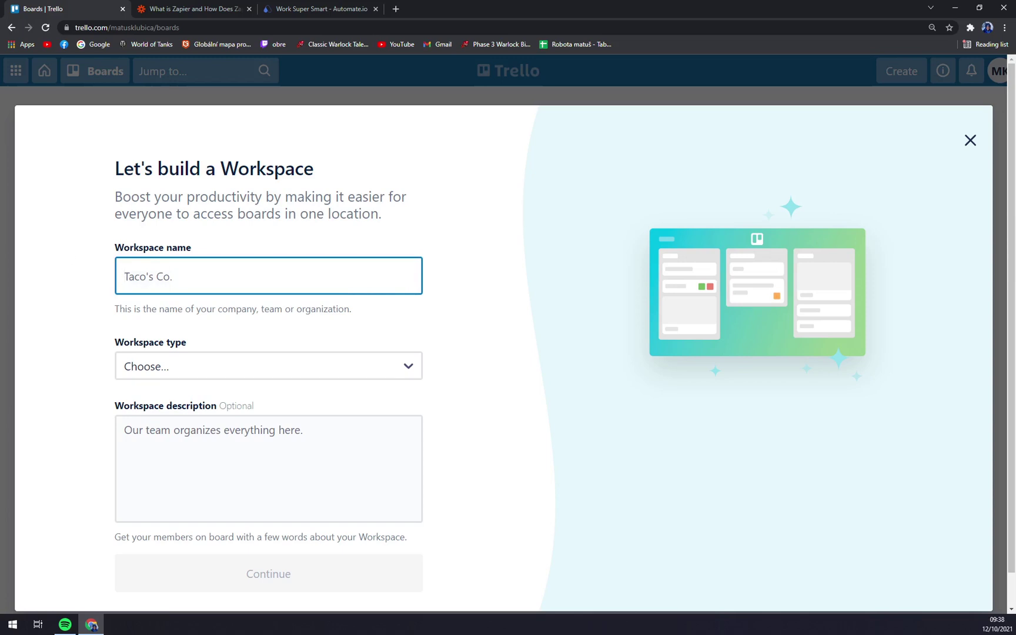
- Create the workspace with its name, Education type and description 'TUTORIAL WORKSPACE'
{"action": "type", "text": "Mathew WS"}
{"action": "left_click", "coordinate": [197, 365]}
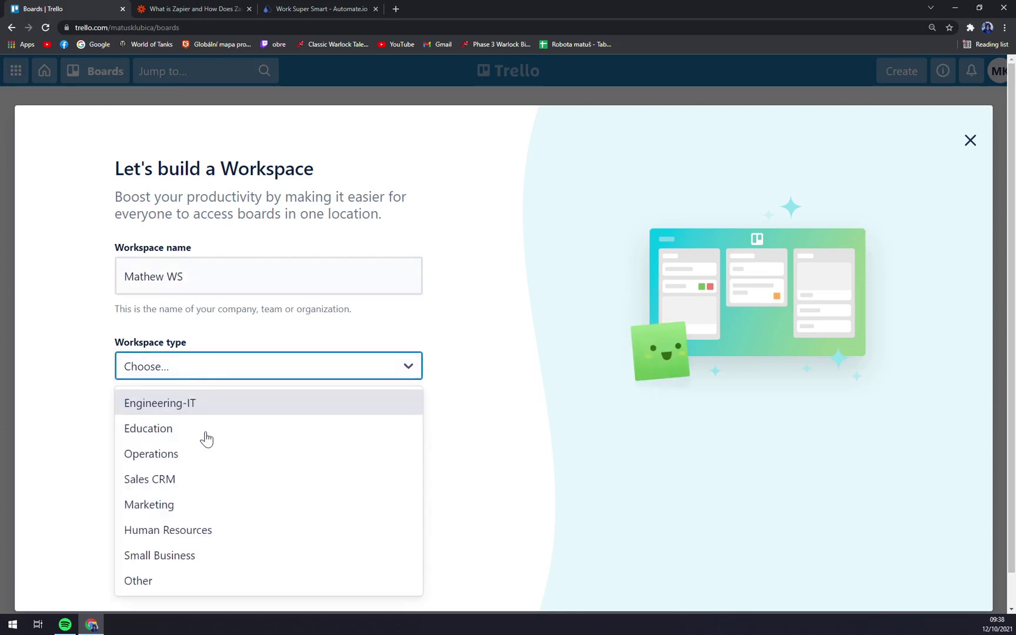
{"action": "left_click", "coordinate": [144, 428]}
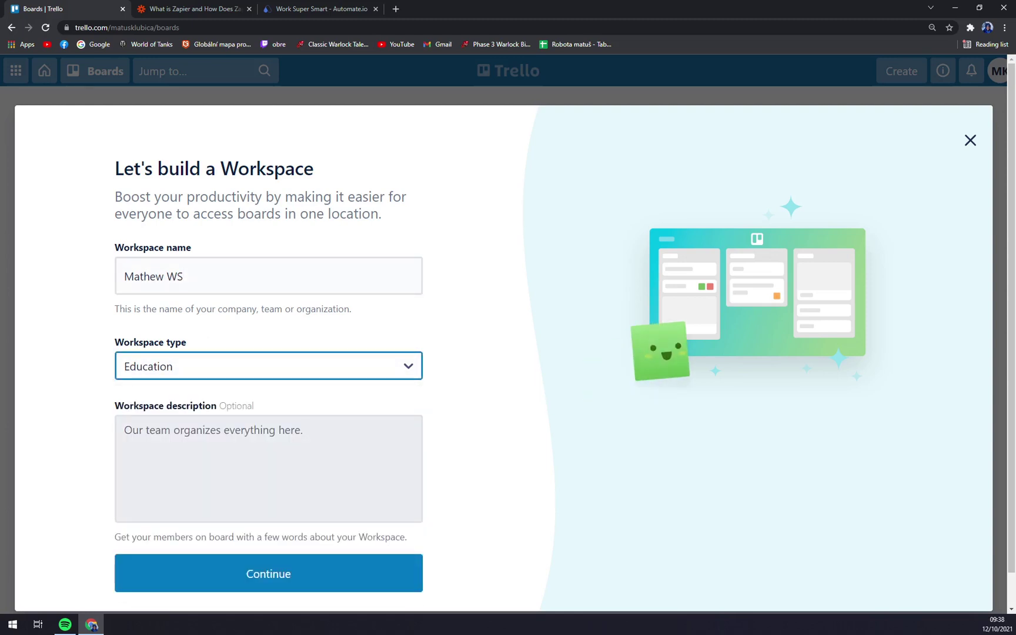
{"action": "left_click", "coordinate": [126, 407]}
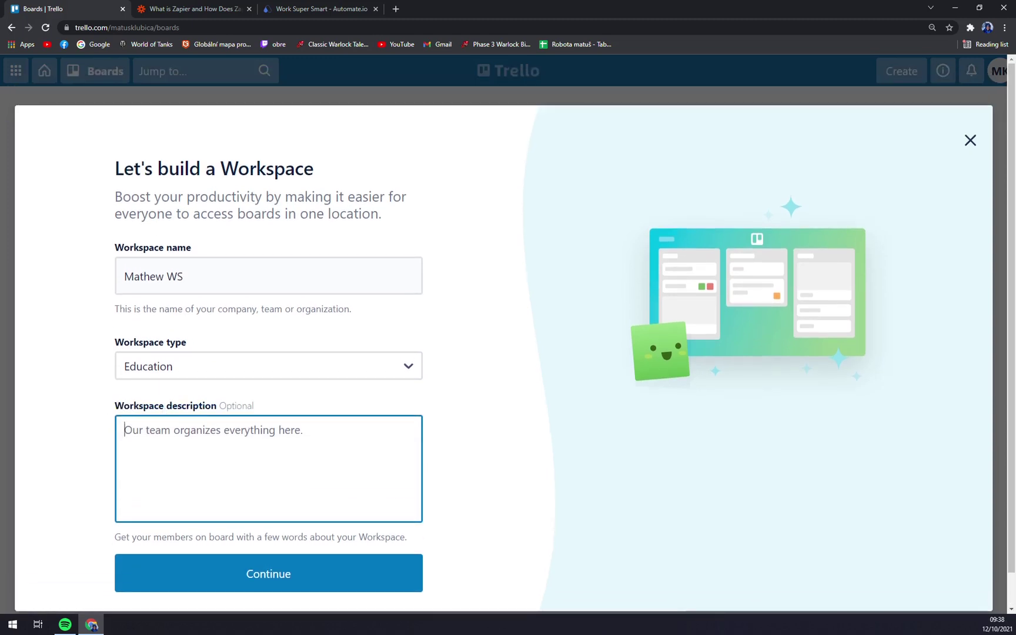
{"action": "type", "text": "TUTORIAL WORKSPACE"}
{"action": "left_click", "coordinate": [308, 573]}
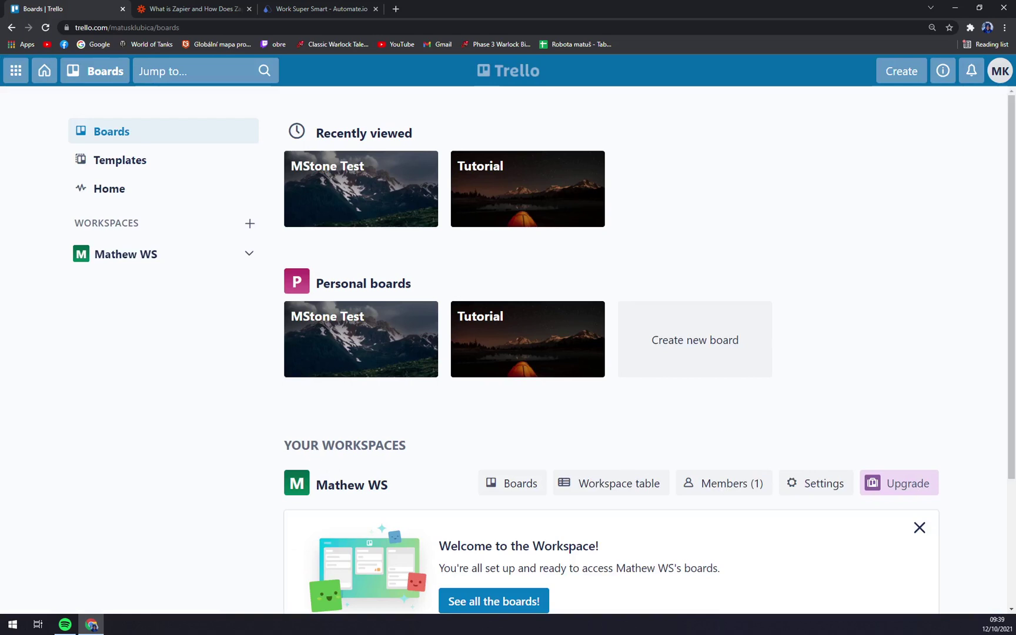
- Show the new workspace's boards, closing the Premium trial box and education templates
{"action": "scroll", "coordinate": [229, 315], "scroll_direction": "down", "scroll_amount": 3}
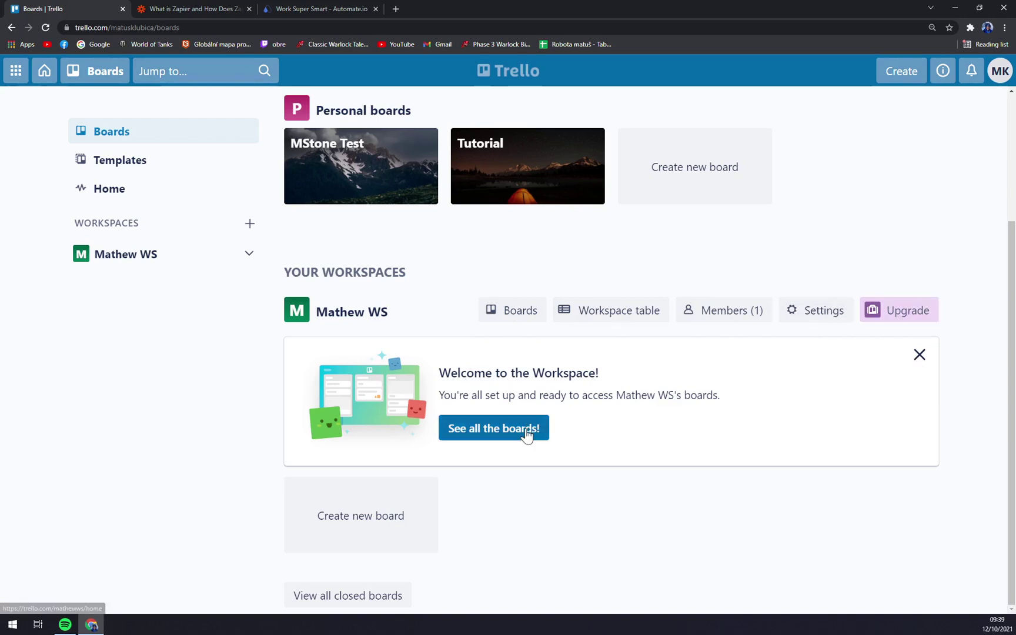
{"action": "left_click", "coordinate": [509, 442]}
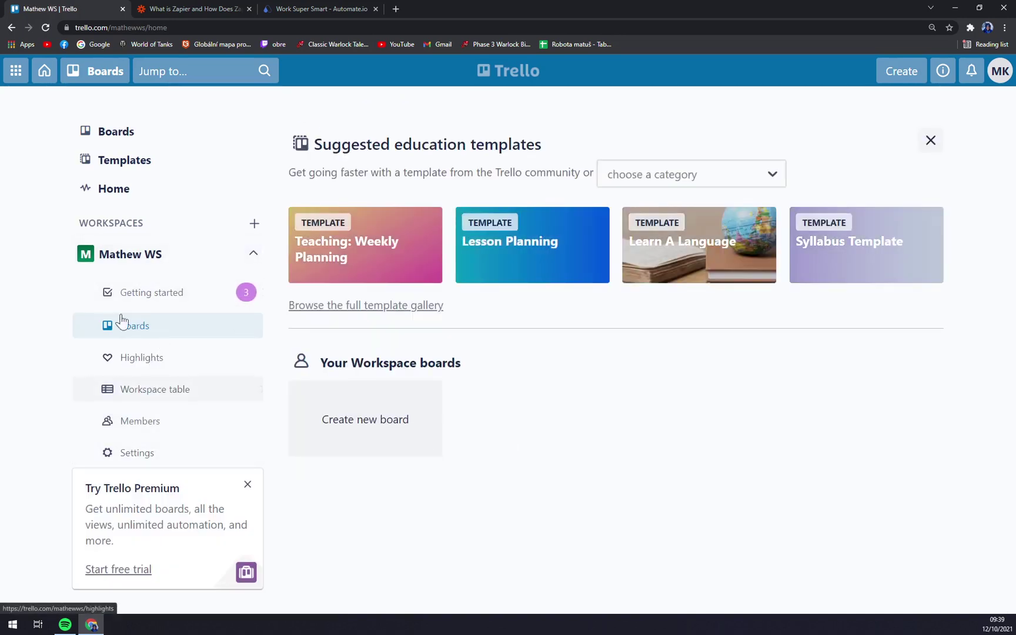
{"action": "left_click", "coordinate": [246, 488]}
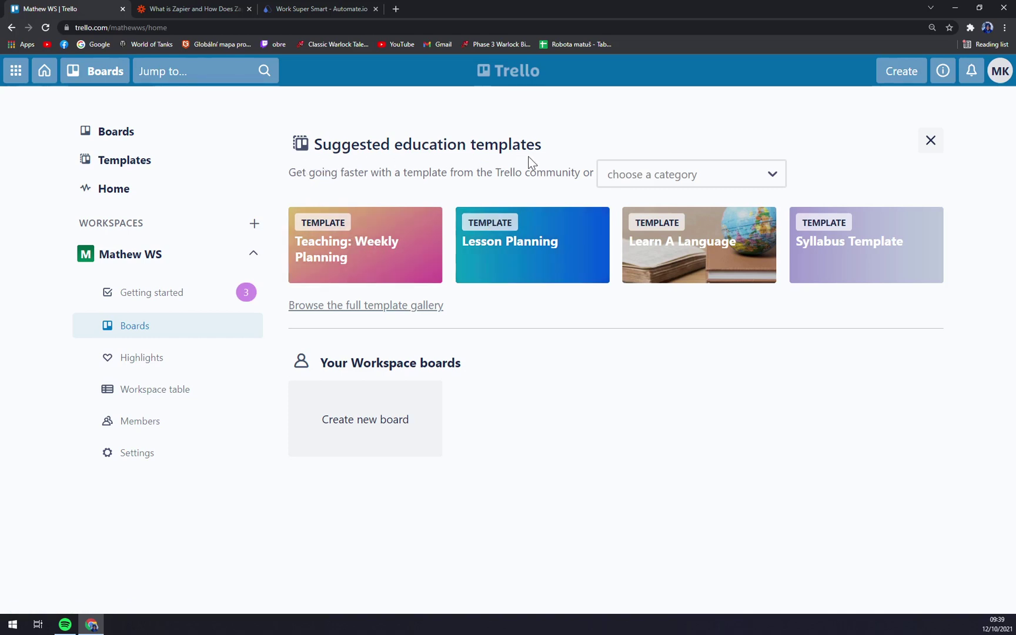
{"action": "left_click", "coordinate": [926, 143]}
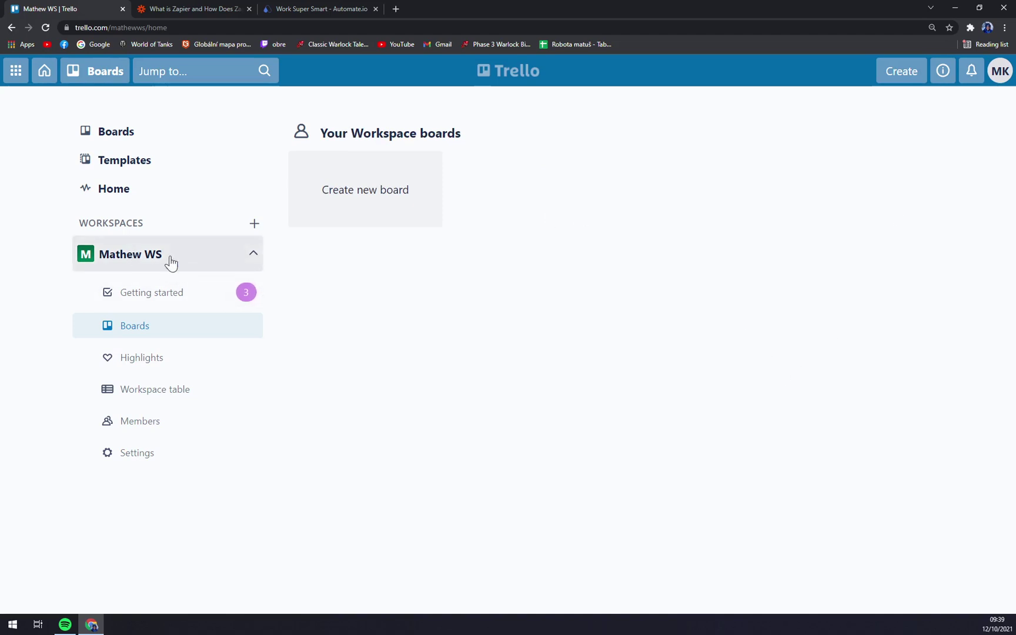
- Begin a new board titled 'TRELLO TUTORIAL' with Workspace visibility
{"action": "left_click", "coordinate": [369, 205]}
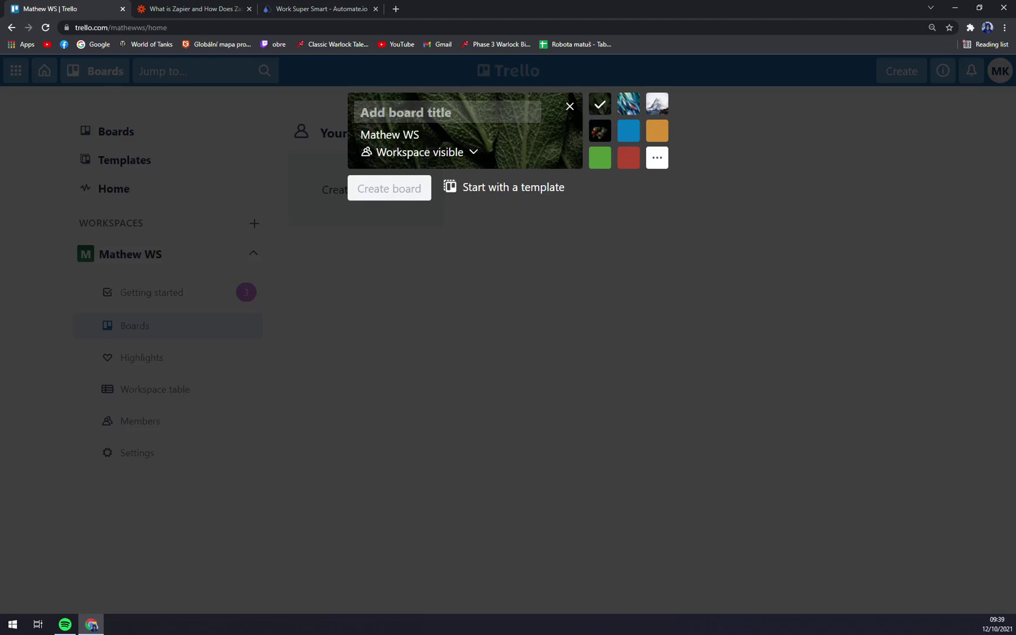
{"action": "type", "text": "T"}
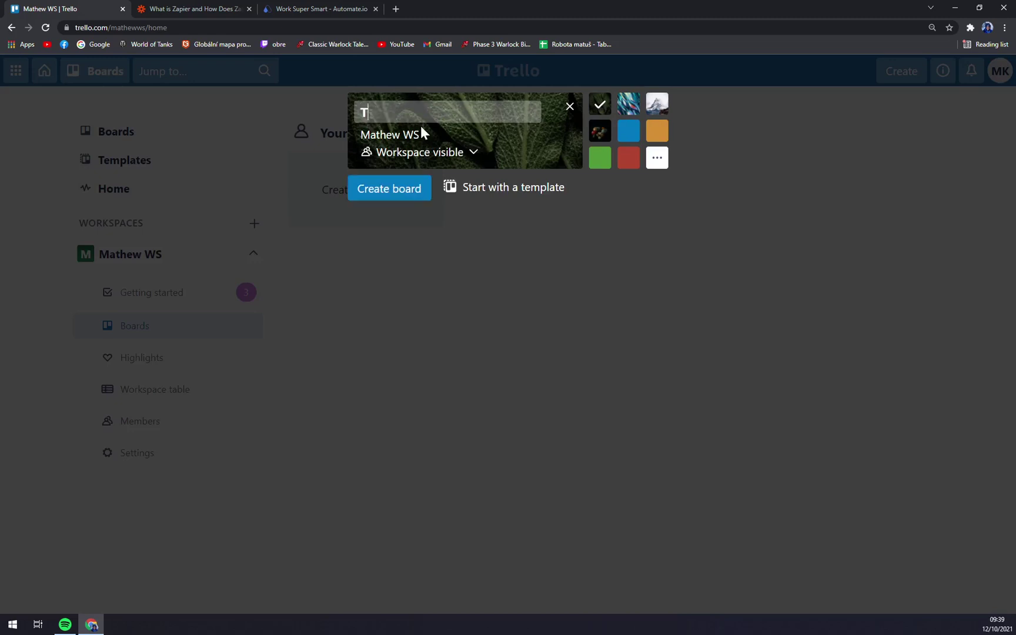
{"action": "type", "text": "RELLO TUTORIAL"}
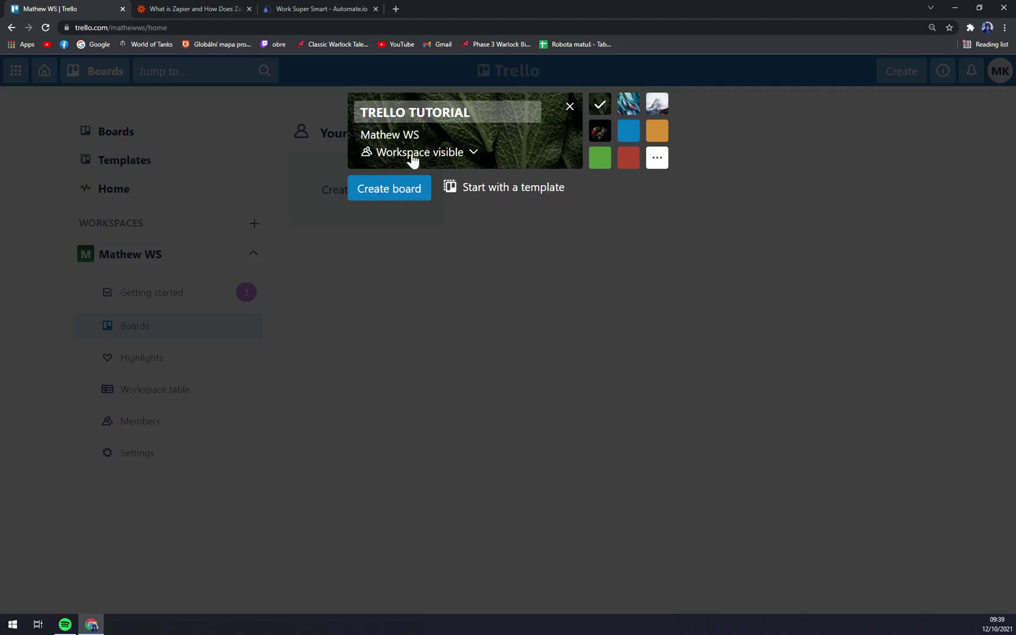
{"action": "left_click", "coordinate": [458, 155]}
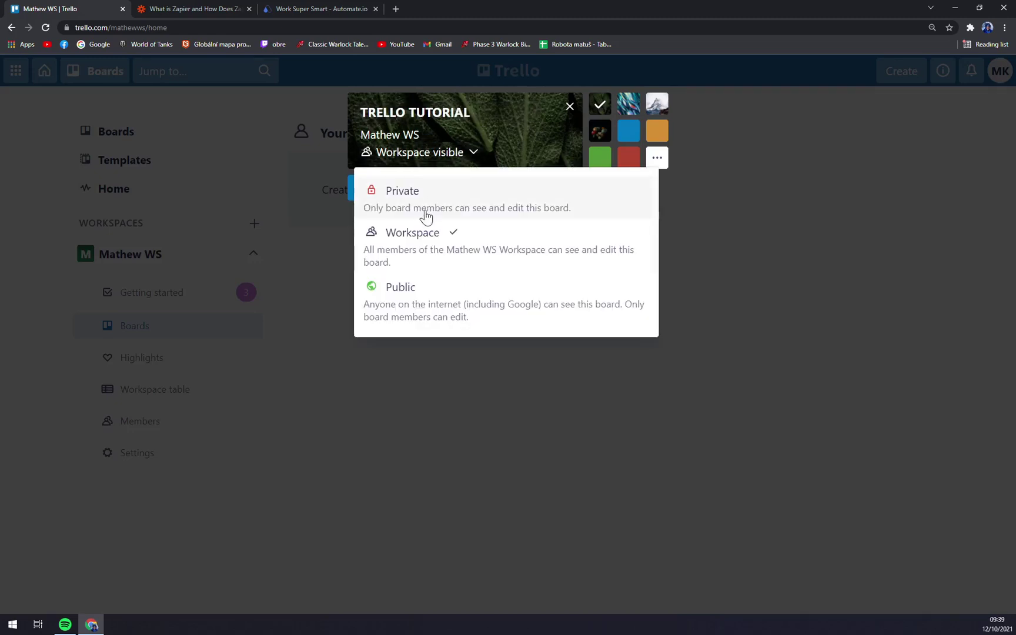
{"action": "left_click", "coordinate": [415, 257]}
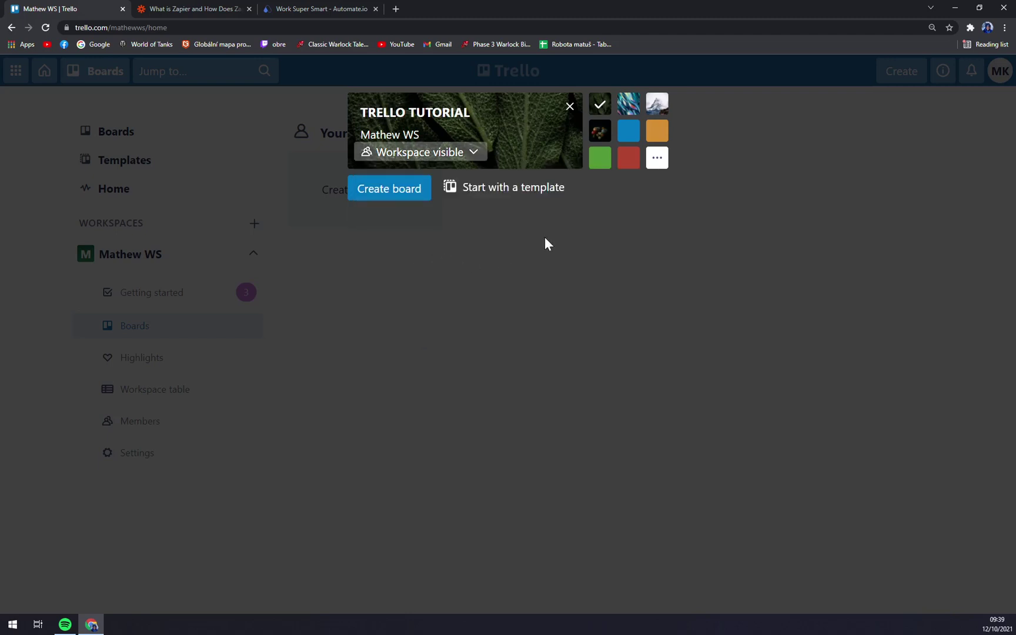
- Settle on a blue background for the TRELLO TUTORIAL board and create it
{"action": "left_click", "coordinate": [598, 140]}
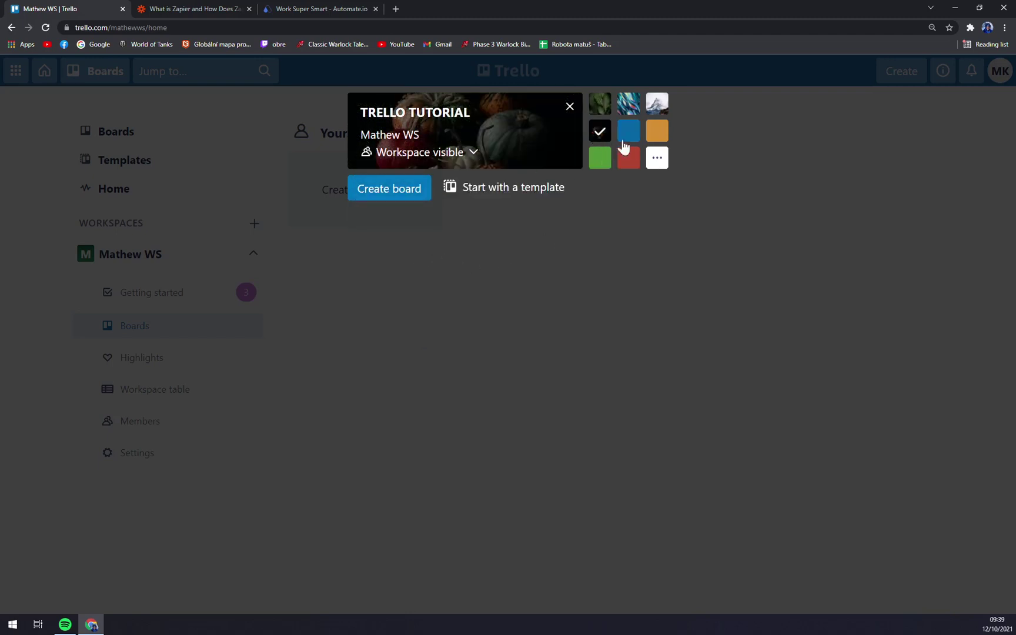
{"action": "left_click", "coordinate": [656, 158]}
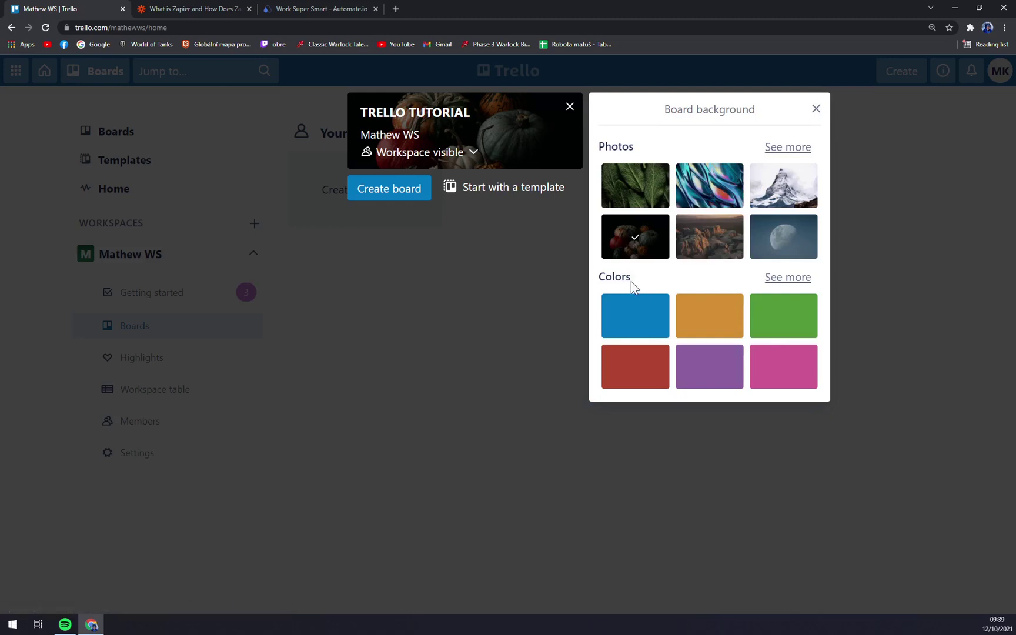
{"action": "left_click", "coordinate": [651, 310]}
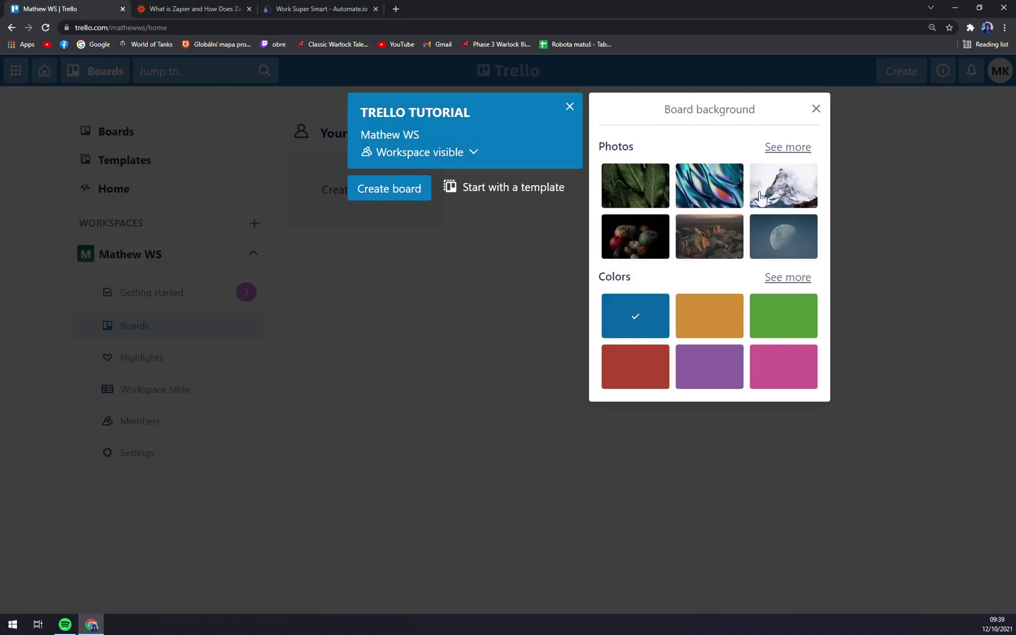
{"action": "left_click", "coordinate": [781, 365]}
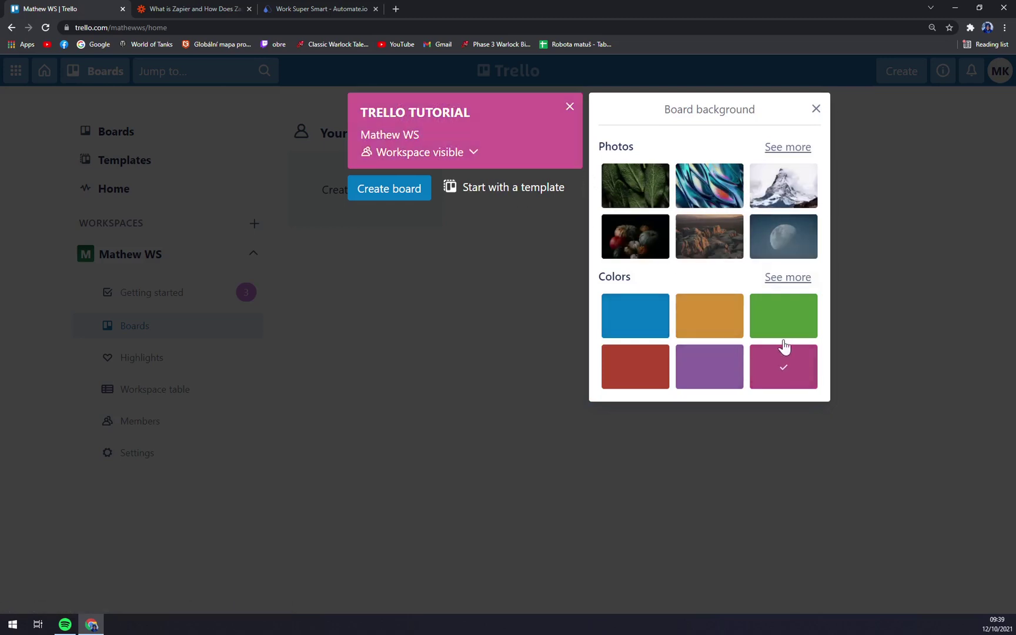
{"action": "left_click", "coordinate": [785, 317]}
{"action": "left_click", "coordinate": [725, 331]}
{"action": "left_click", "coordinate": [646, 317]}
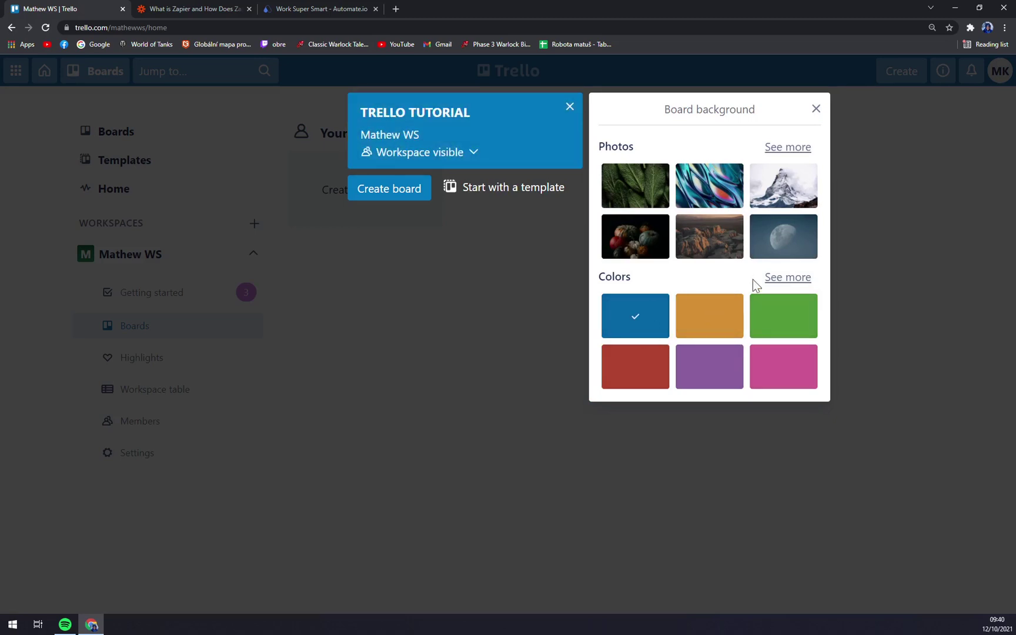
{"action": "left_click", "coordinate": [815, 110]}
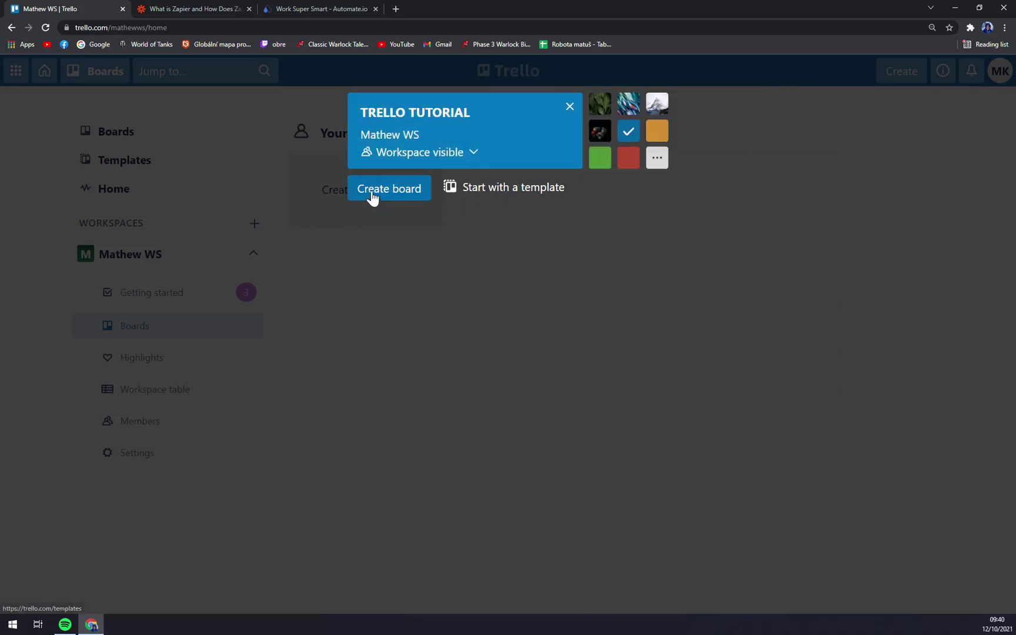
{"action": "left_click", "coordinate": [391, 196]}
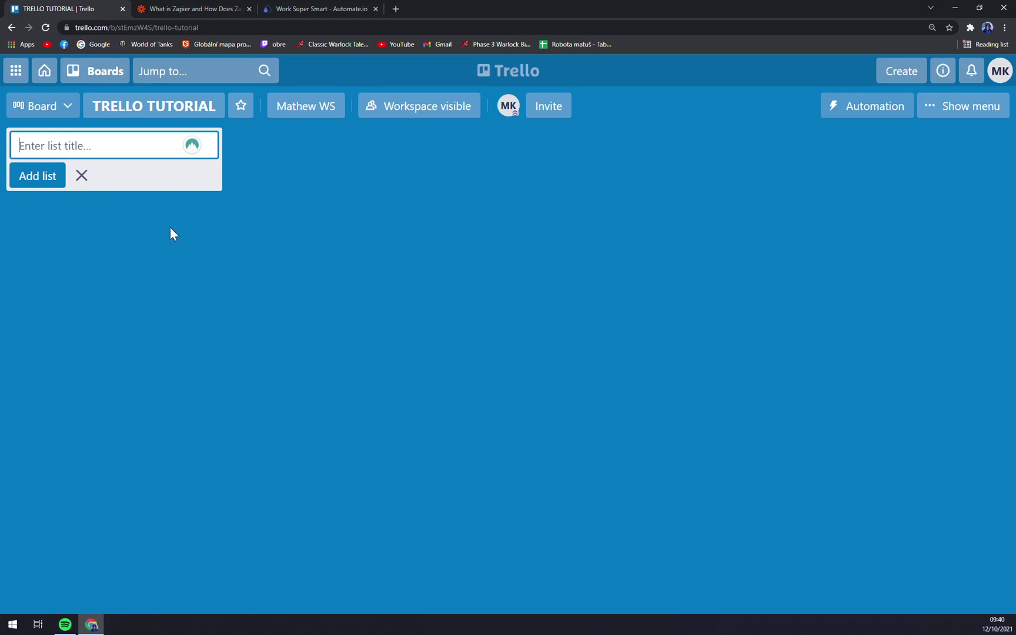
{"action": "left_click", "coordinate": [56, 141]}
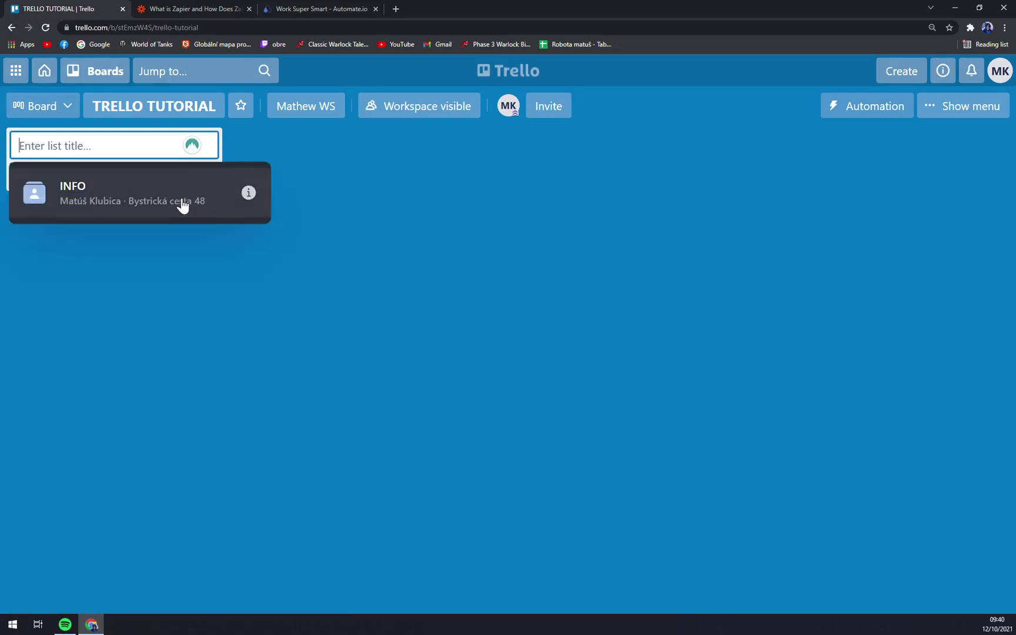
{"action": "left_click", "coordinate": [420, 228]}
{"action": "right_click", "coordinate": [350, 168]}
{"action": "left_click", "coordinate": [203, 156]}
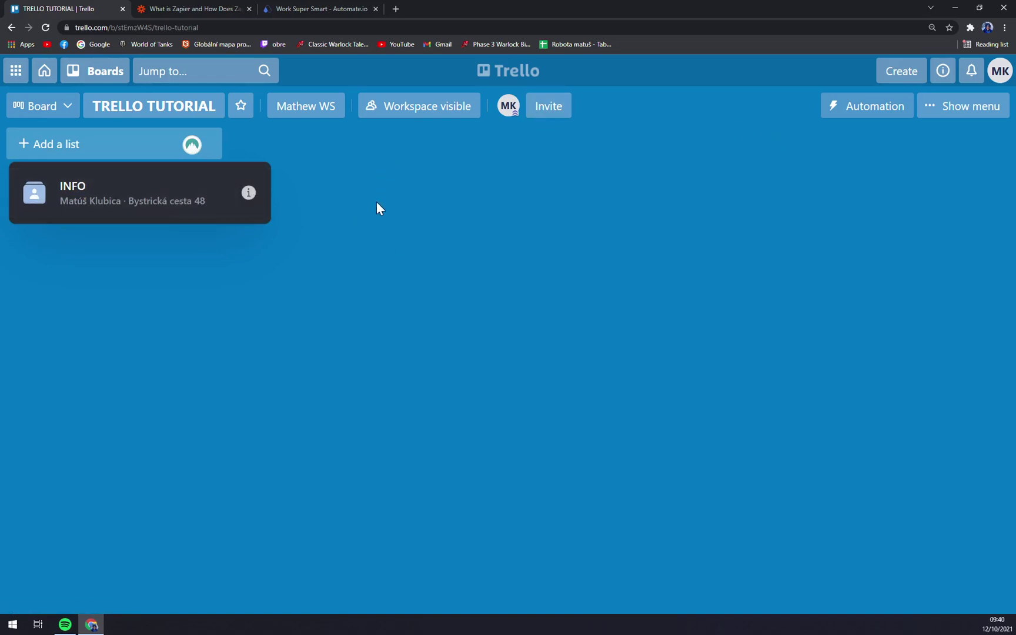
{"action": "left_click", "coordinate": [34, 151]}
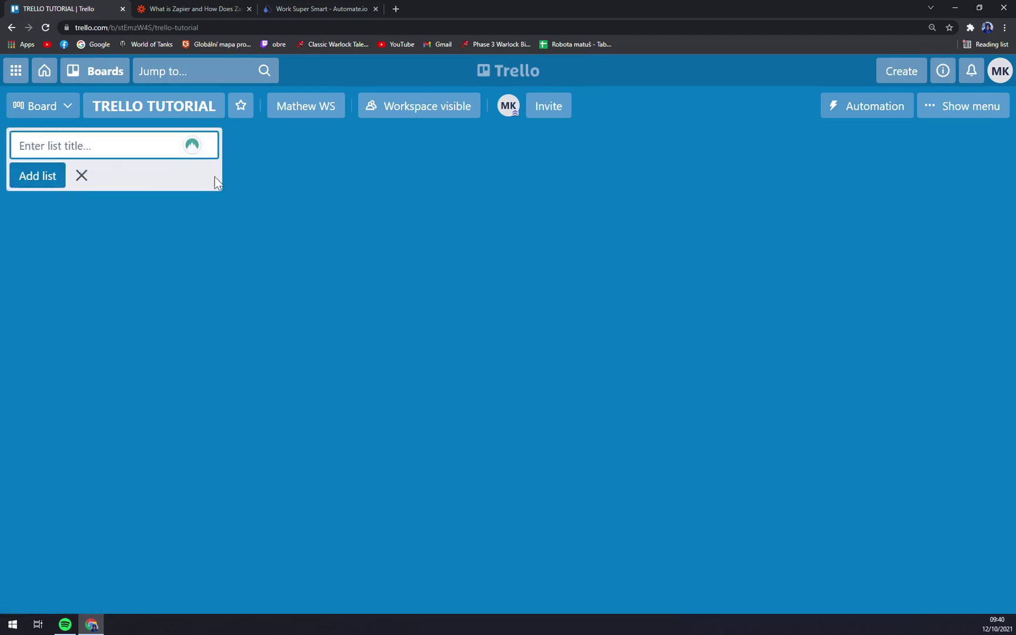
{"action": "left_click", "coordinate": [125, 122]}
{"action": "left_click", "coordinate": [67, 112]}
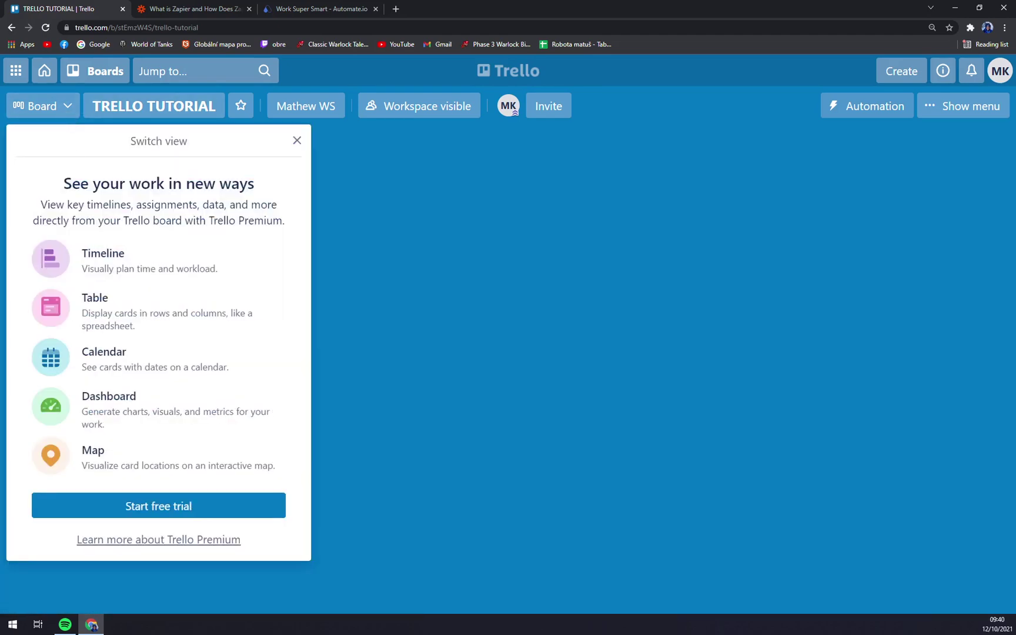
{"action": "left_click", "coordinate": [551, 333]}
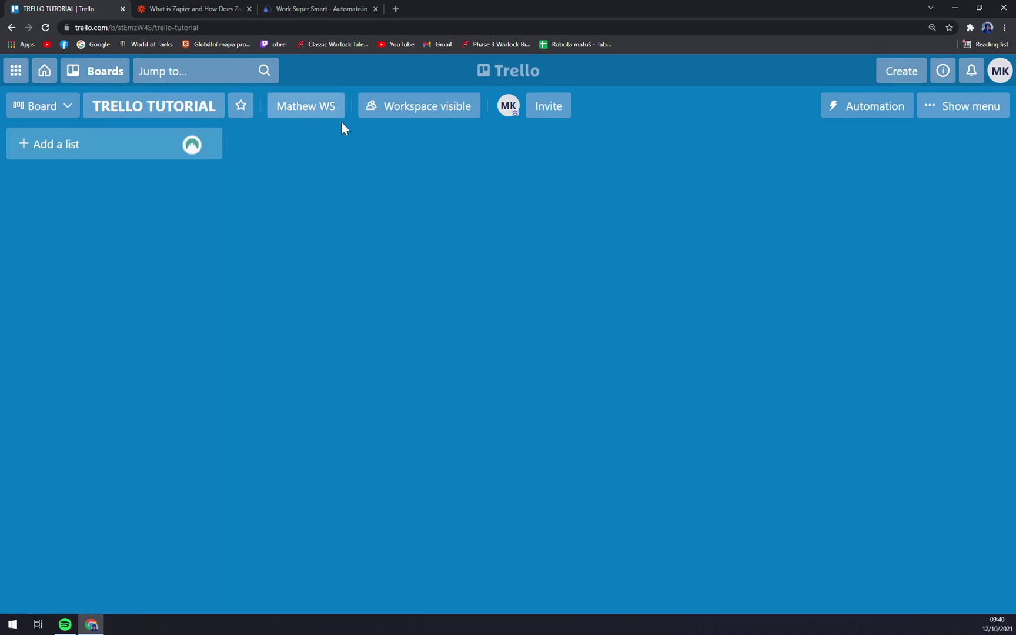
- Enable a shareable invite link for the TRELLO TUTORIAL board and close the invite popup
{"action": "left_click", "coordinate": [556, 112]}
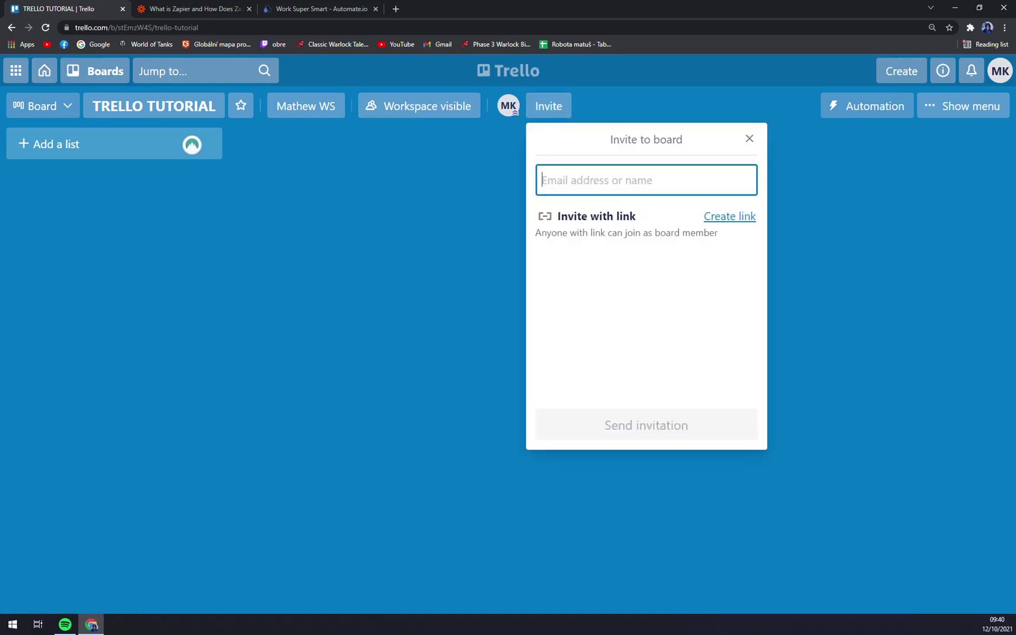
{"action": "left_click", "coordinate": [731, 218]}
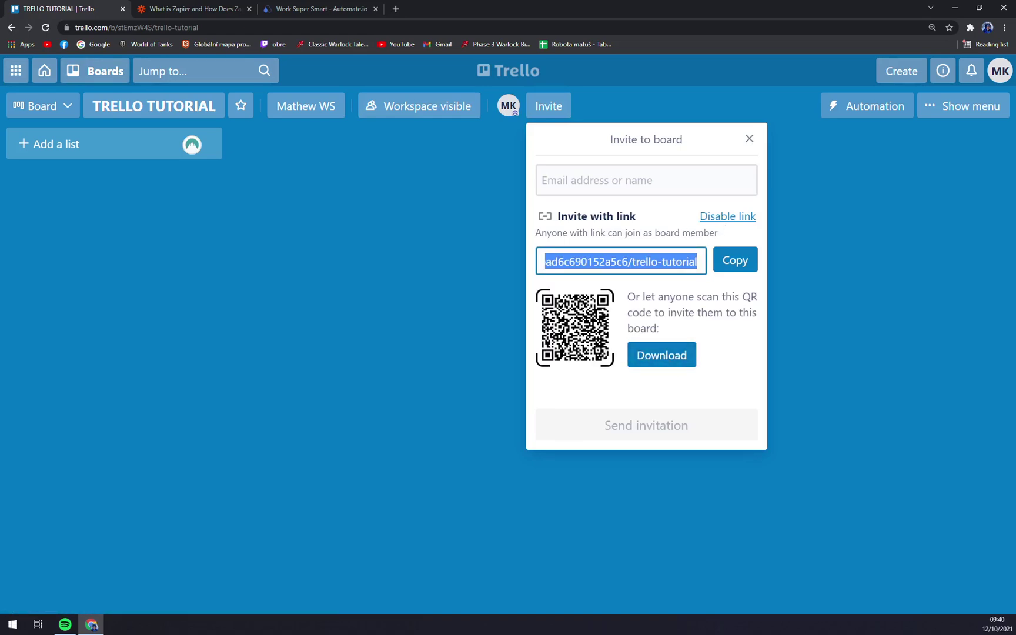
{"action": "left_click", "coordinate": [617, 187]}
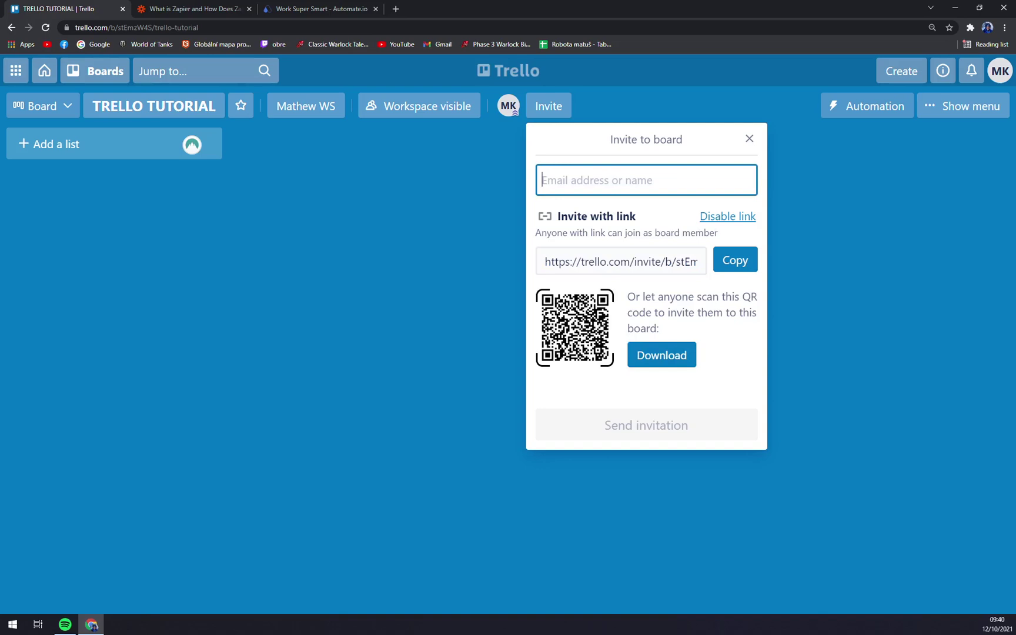
{"action": "left_click", "coordinate": [511, 165]}
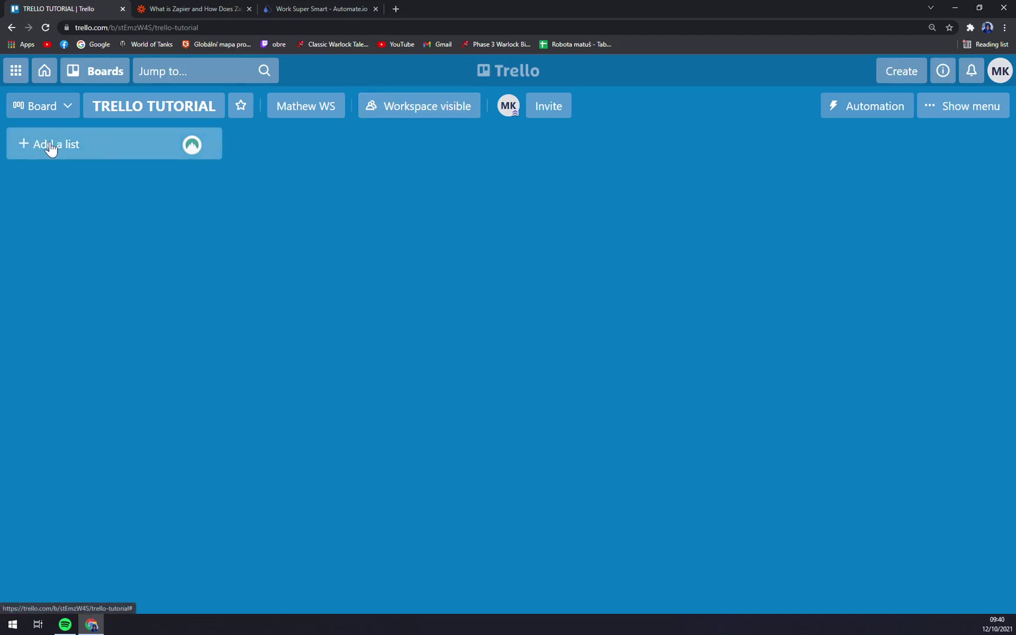
- Add lists START, TO DO and DONE, then return to the workspace boards page
{"action": "left_click", "coordinate": [23, 148]}
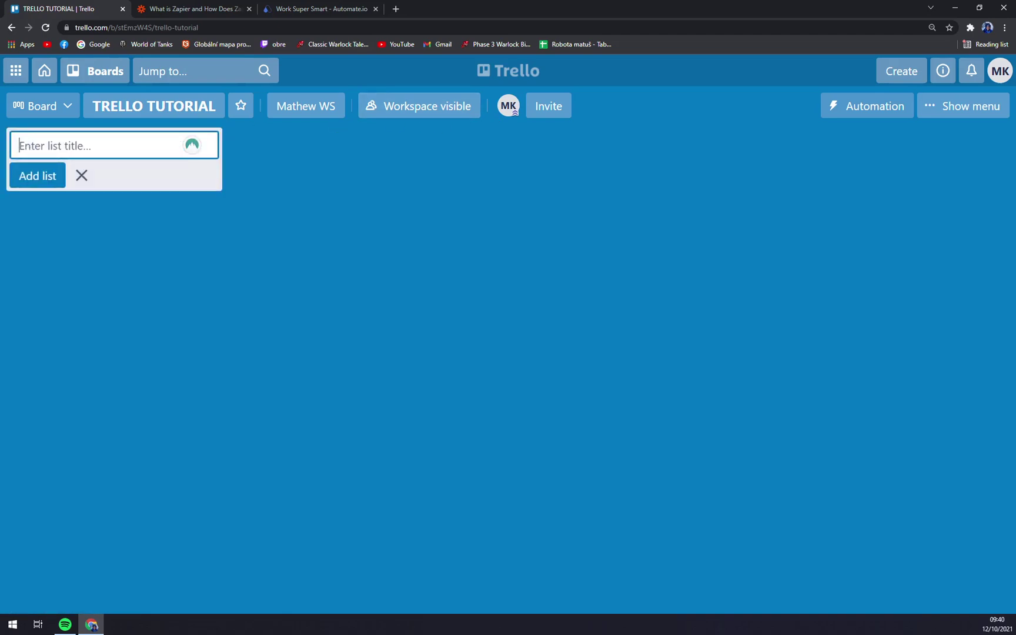
{"action": "type", "text": "START"}
{"action": "key", "text": "Return"}
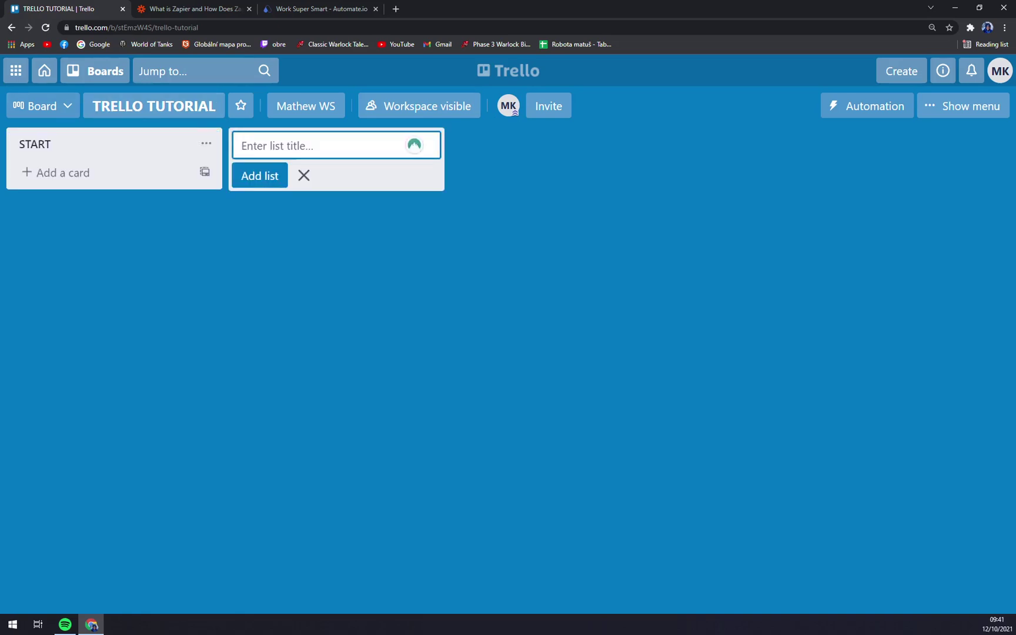
{"action": "type", "text": "TO DO"}
{"action": "key", "text": "Return"}
{"action": "type", "text": "DONE"}
{"action": "key", "text": "Return"}
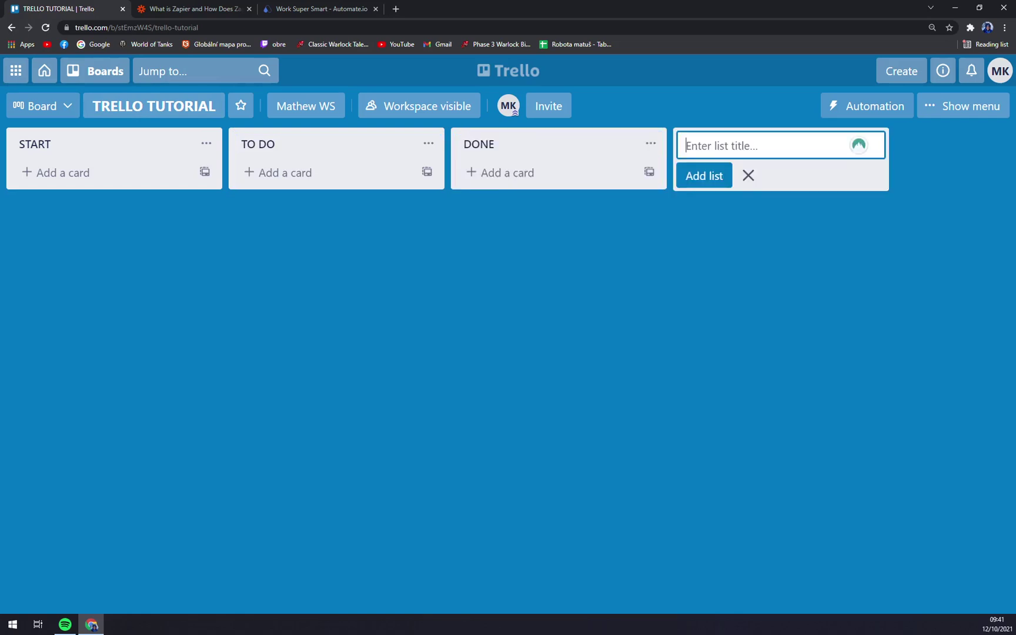
{"action": "left_click", "coordinate": [554, 296]}
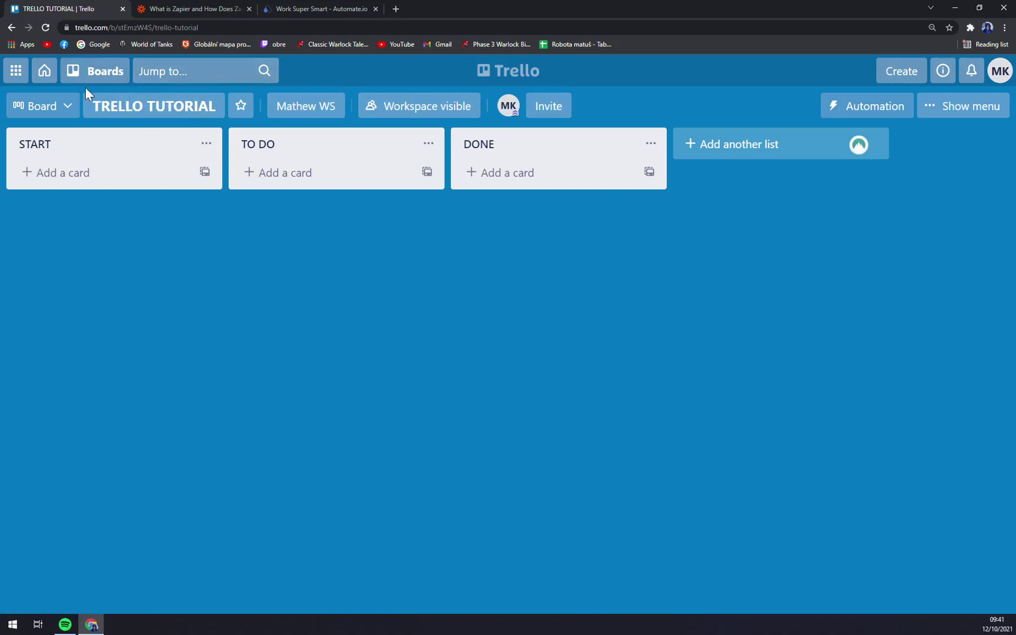
{"action": "left_click", "coordinate": [46, 80]}
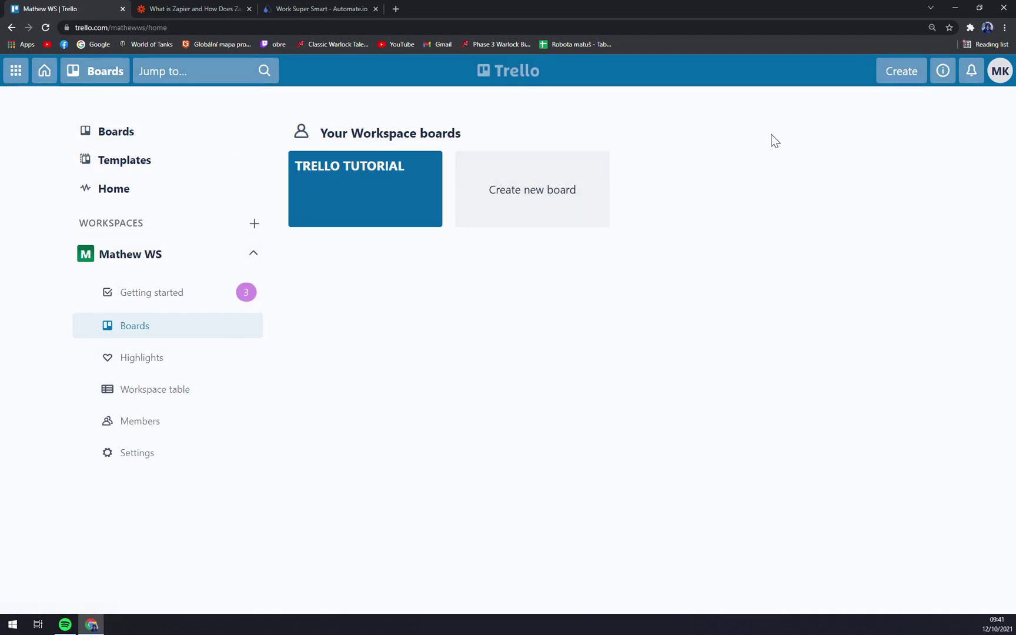
{"action": "left_click", "coordinate": [239, 268]}
{"action": "left_click", "coordinate": [239, 268]}
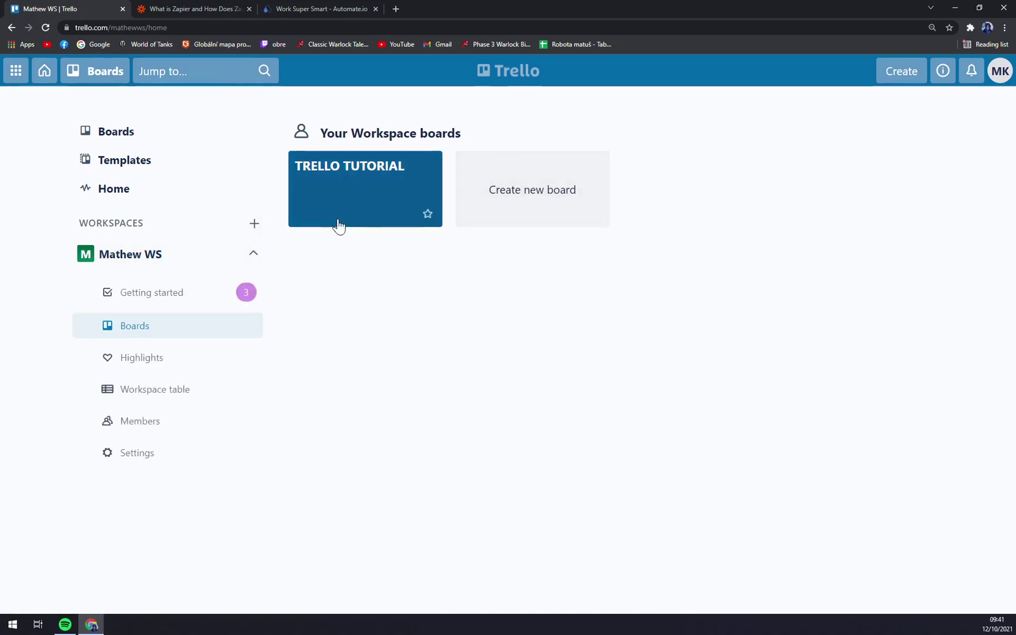
{"action": "left_click", "coordinate": [102, 75]}
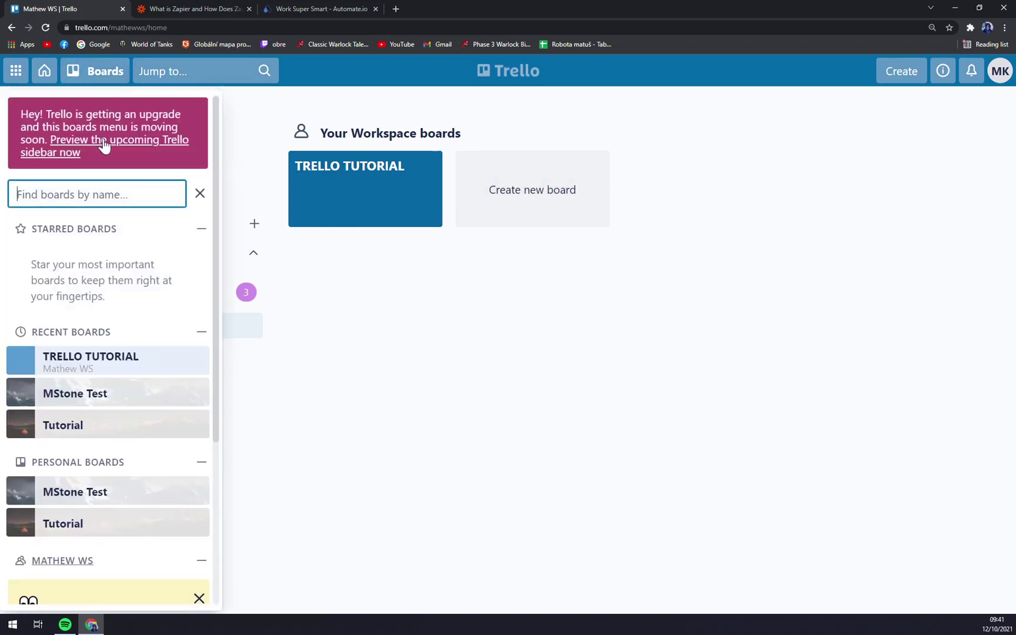
{"action": "left_click", "coordinate": [200, 196]}
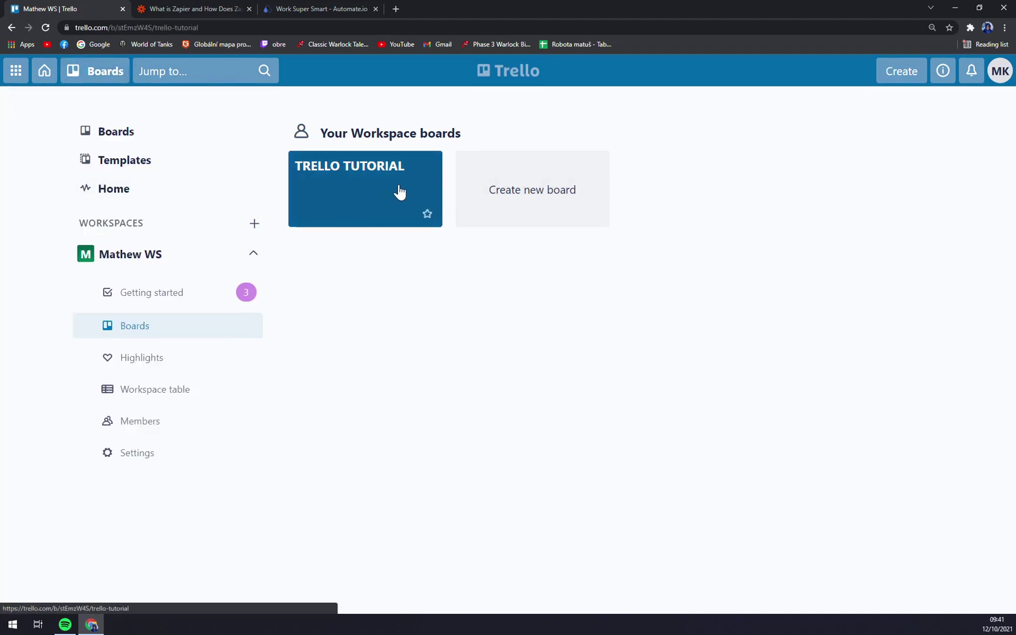
{"action": "left_click", "coordinate": [399, 191]}
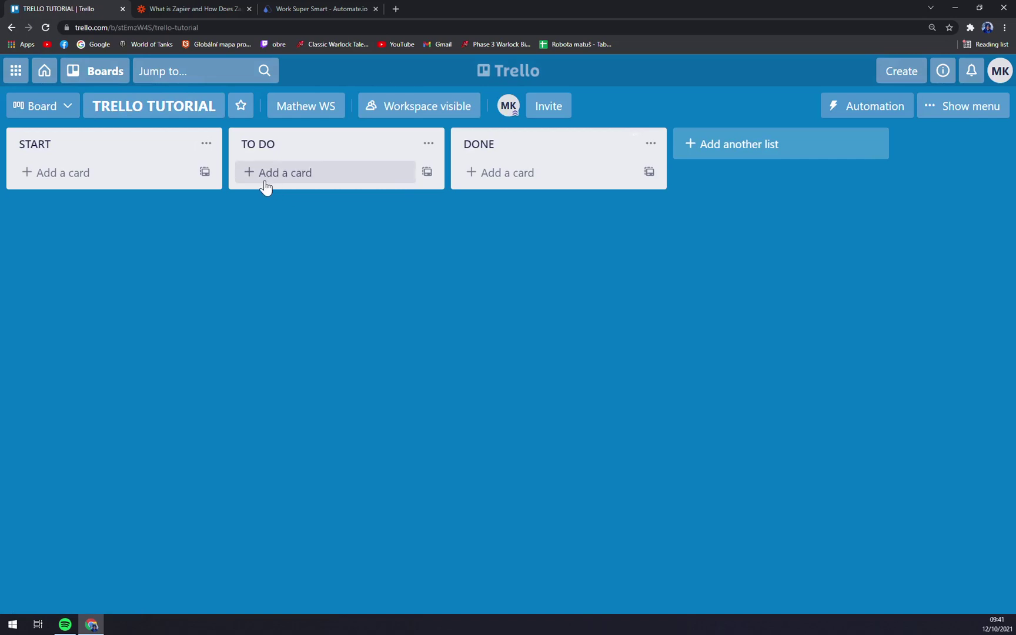